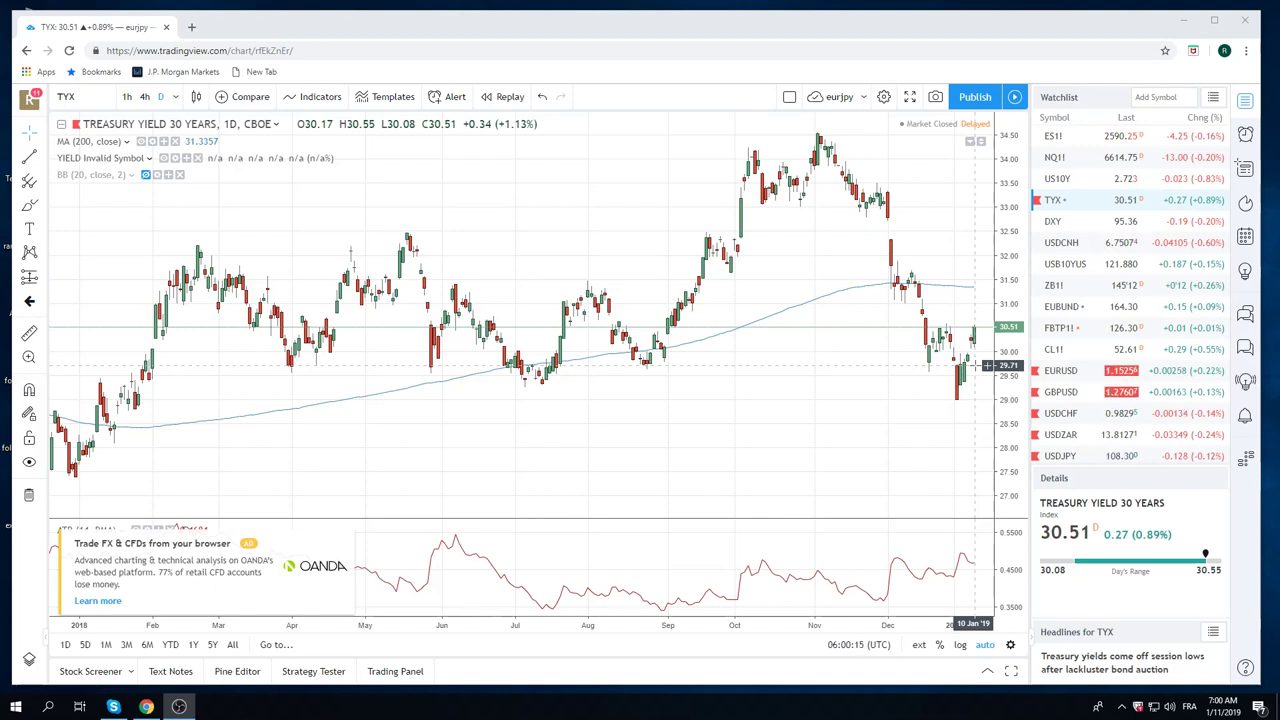
Step: Load EURUSD daily candles from the watchlist and zoom in to roughly May through January
{"action": "left_click", "coordinate": [1066, 372]}
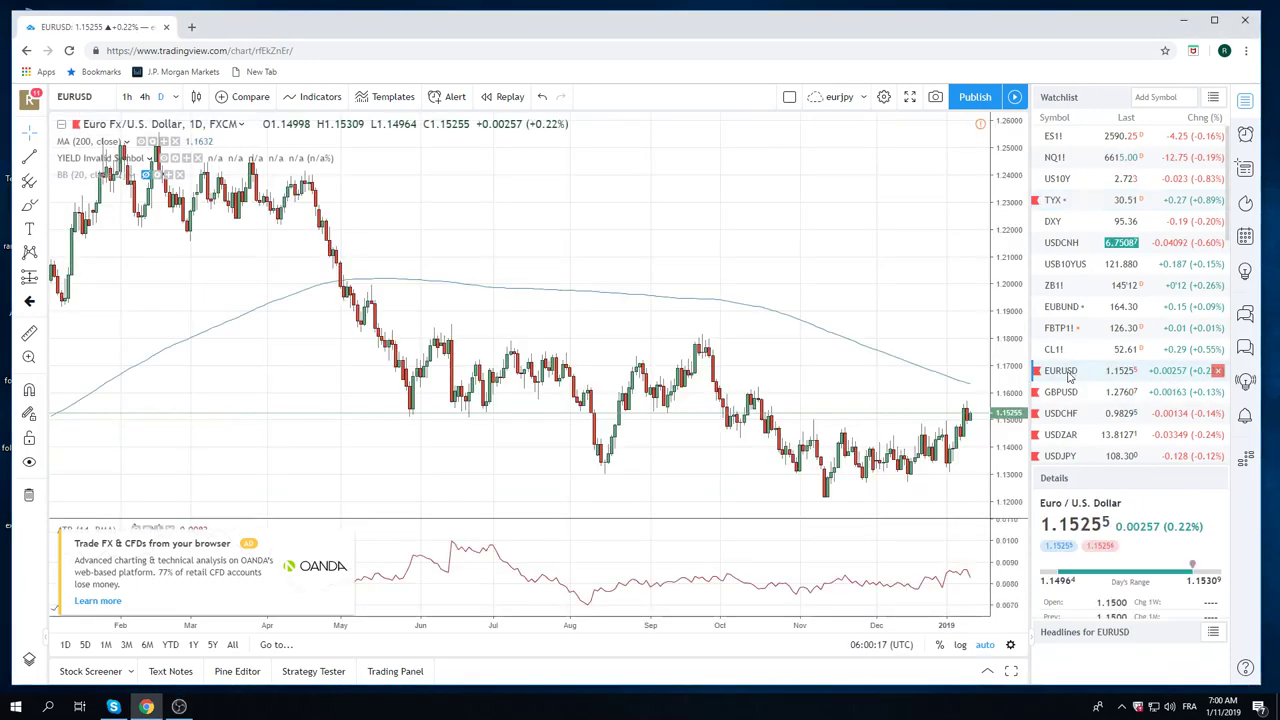
{"action": "scroll", "coordinate": [958, 426], "scroll_direction": "up", "scroll_amount": 2}
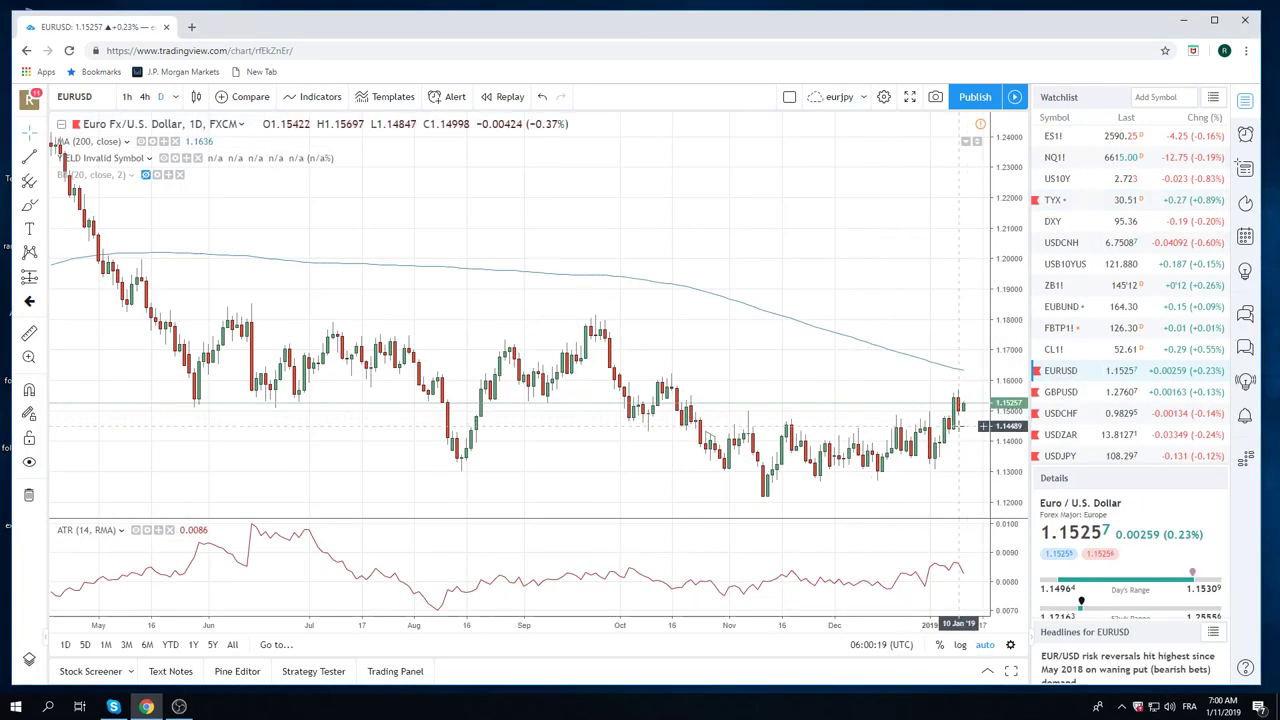
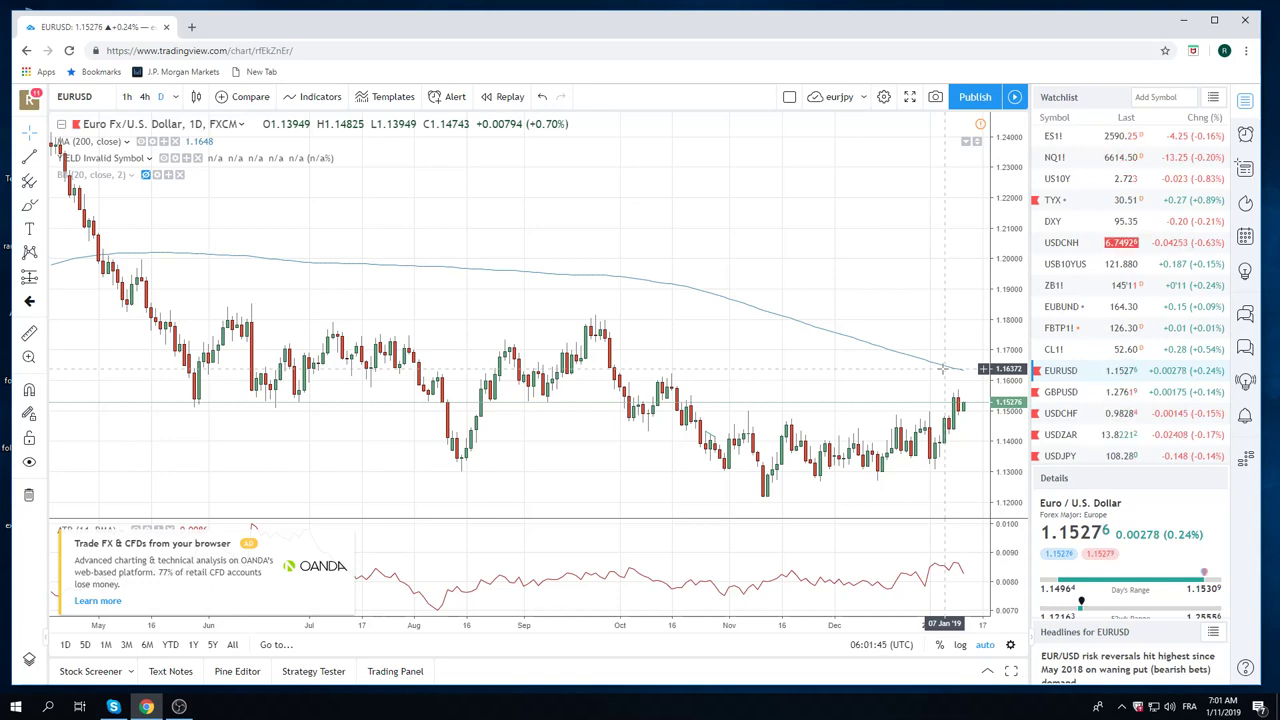
Step: Chart GBPUSD from the watchlist and zoom in to mid-October through January
{"action": "left_click", "coordinate": [1070, 393]}
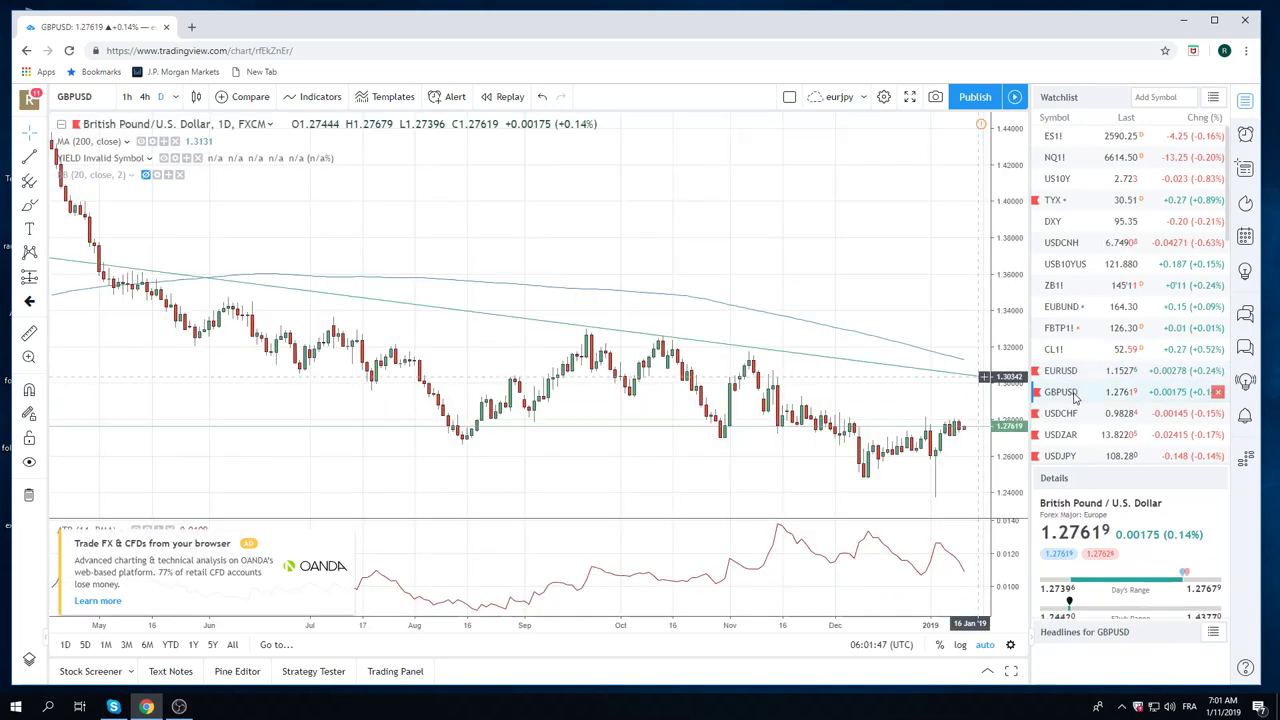
{"action": "scroll", "coordinate": [935, 420], "scroll_direction": "up", "scroll_amount": 3}
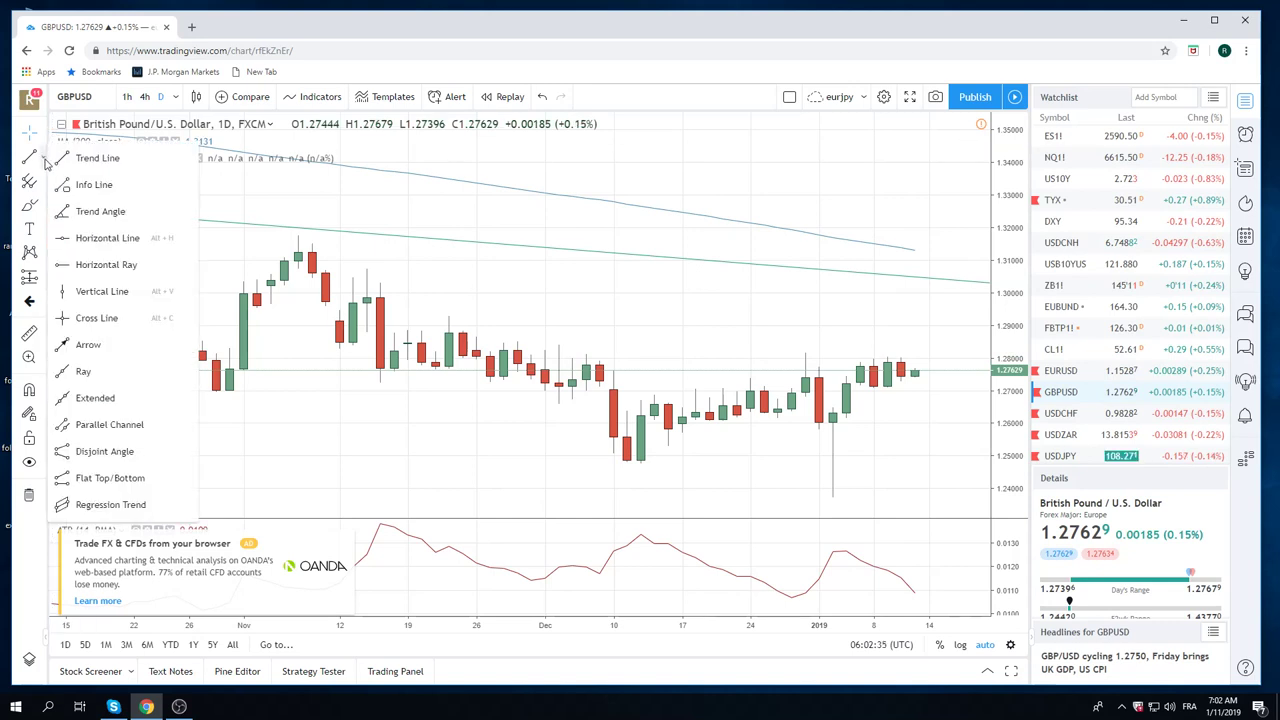
Step: Draw an extended descending line on GBPUSD from the 22 Nov high to the 20 Dec high
{"action": "left_click", "coordinate": [46, 163]}
{"action": "left_click", "coordinate": [95, 398]}
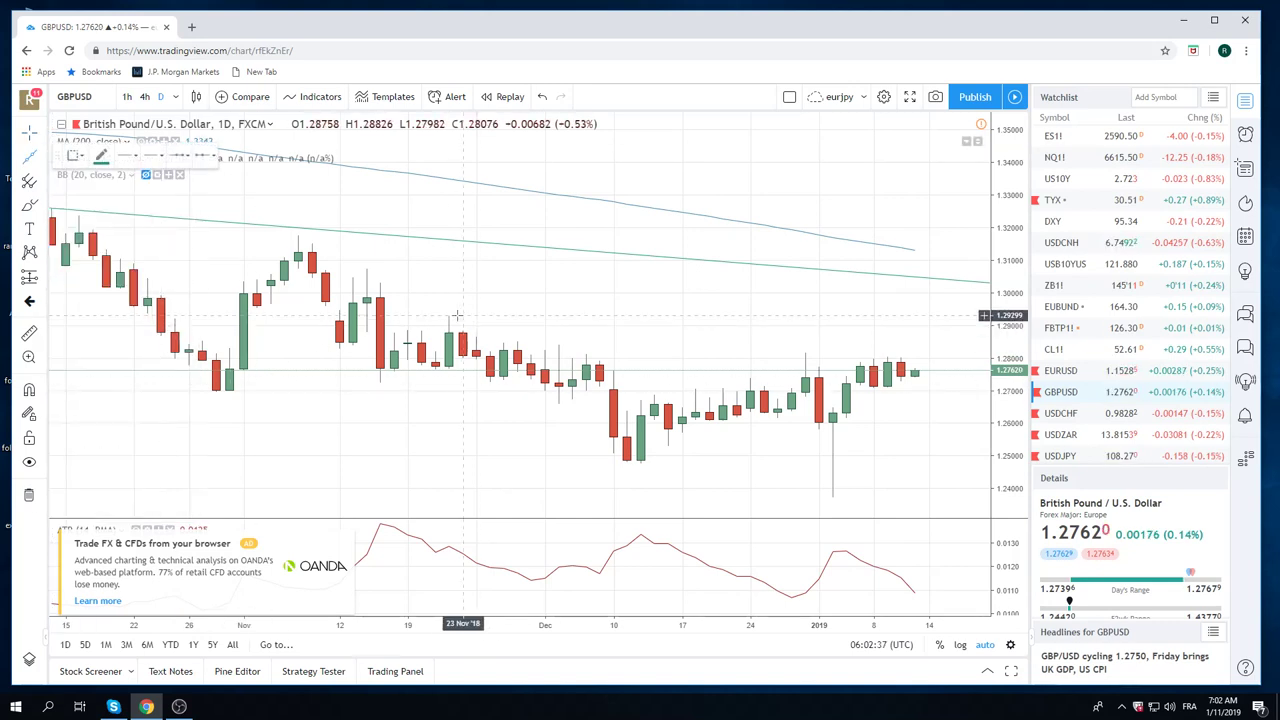
{"action": "left_click", "coordinate": [449, 315]}
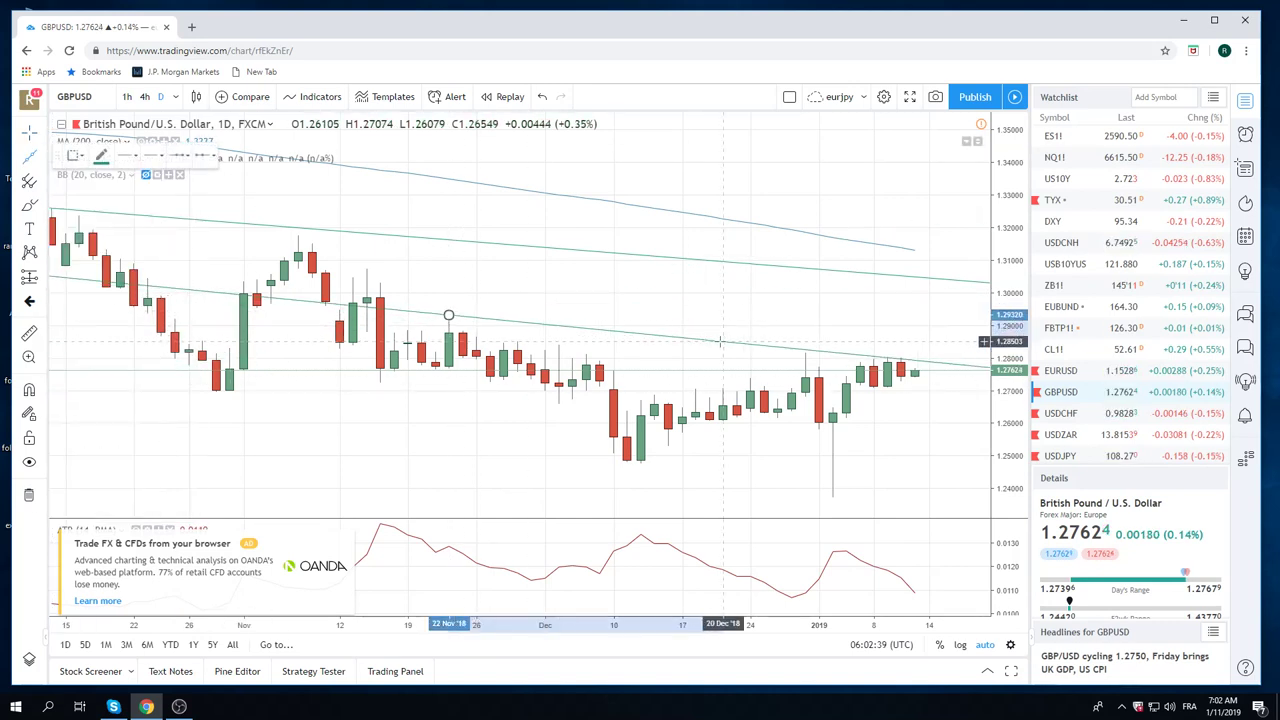
{"action": "left_click", "coordinate": [720, 342]}
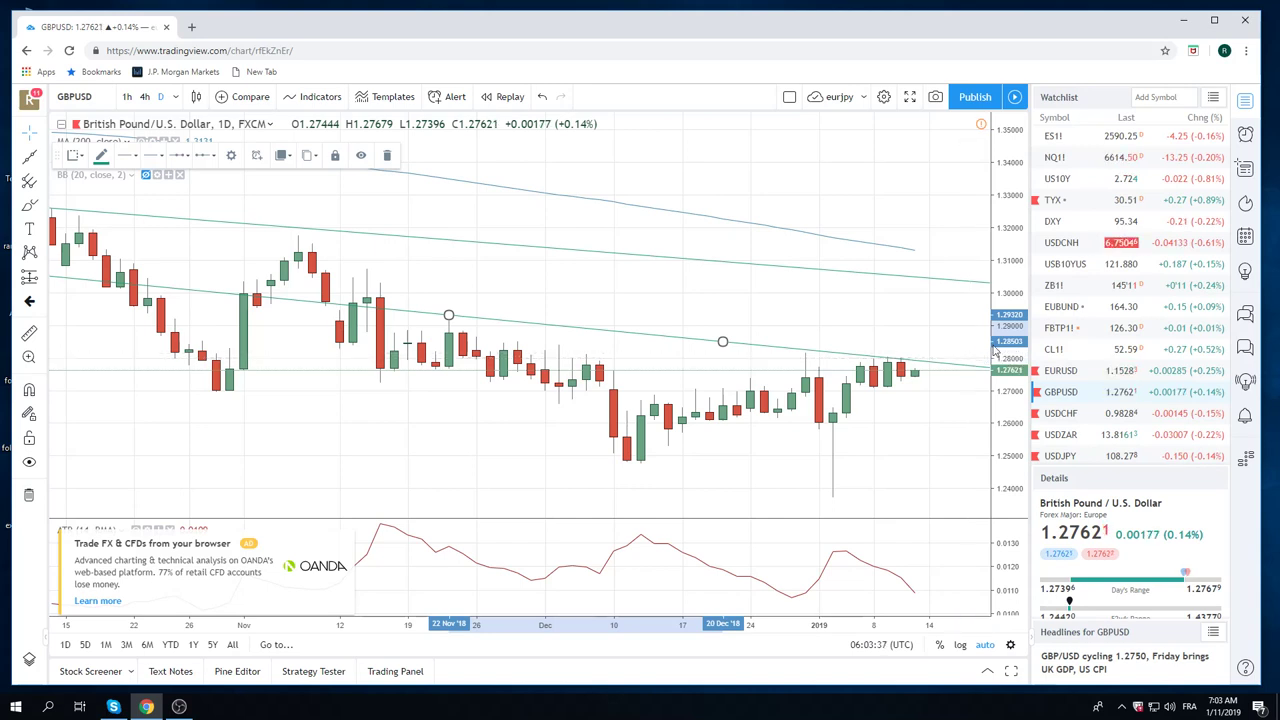
Step: Select ZB1! T-Bond futures from the watchlist to chart it
{"action": "left_click", "coordinate": [1068, 293]}
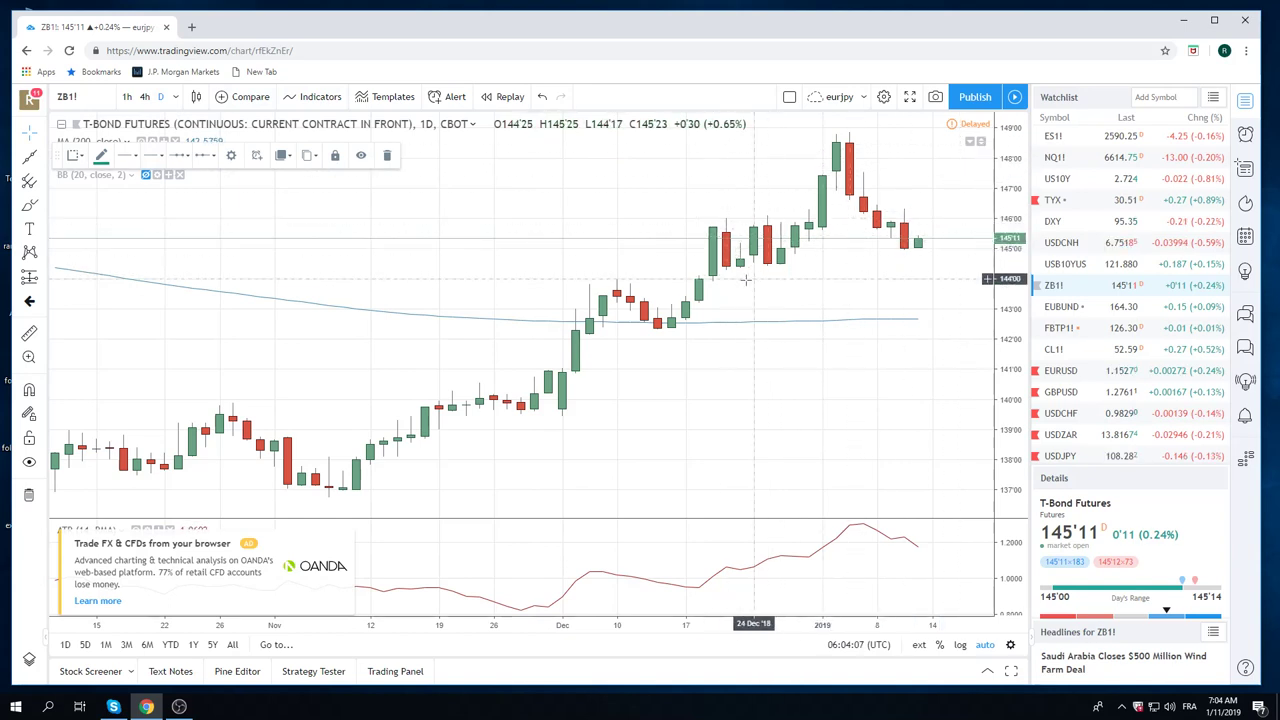
Step: Draw an extended rising line on ZB1! from the 20 Dec low to the mid-January low, then chart USDJPY
{"action": "left_click", "coordinate": [44, 158]}
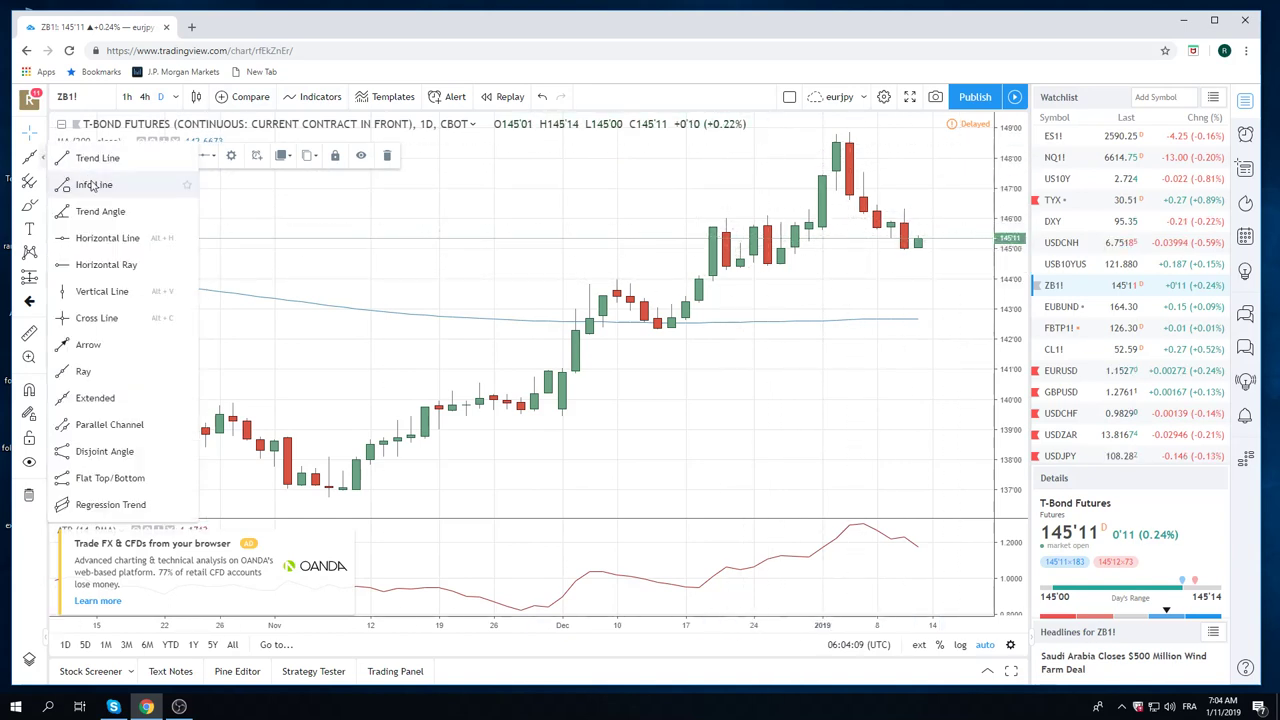
{"action": "left_click", "coordinate": [124, 398]}
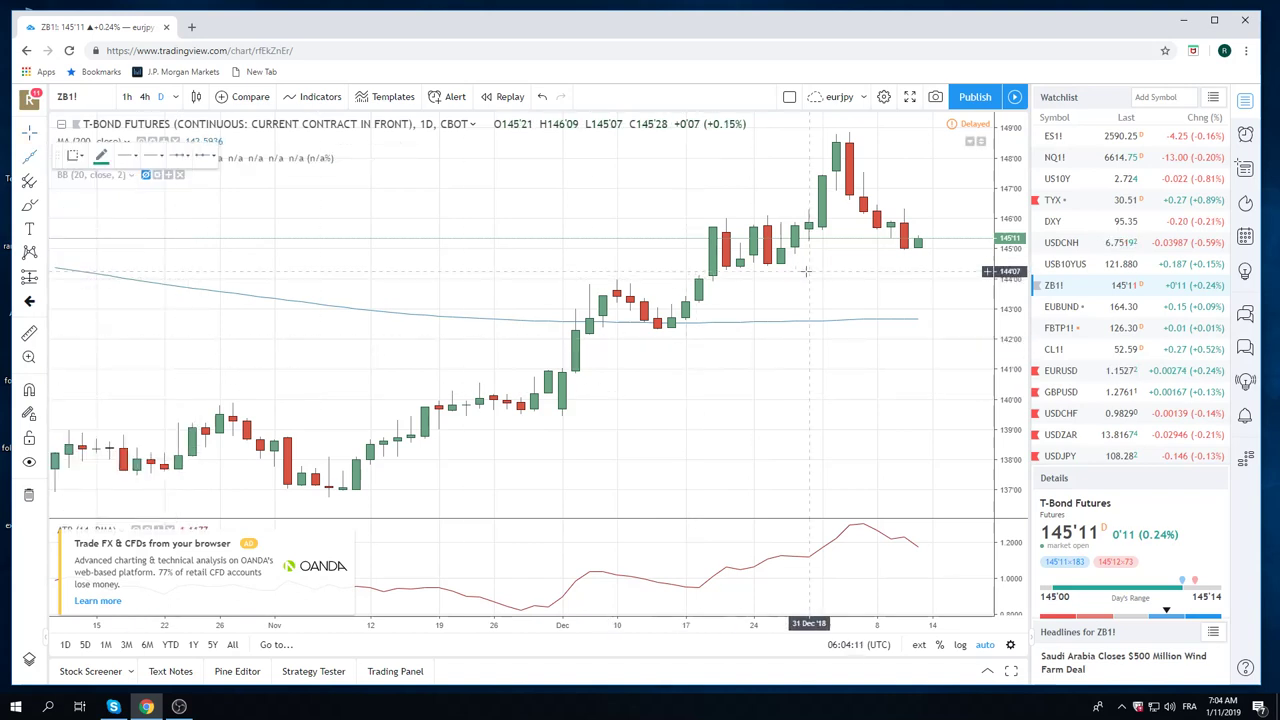
{"action": "left_click", "coordinate": [726, 270]}
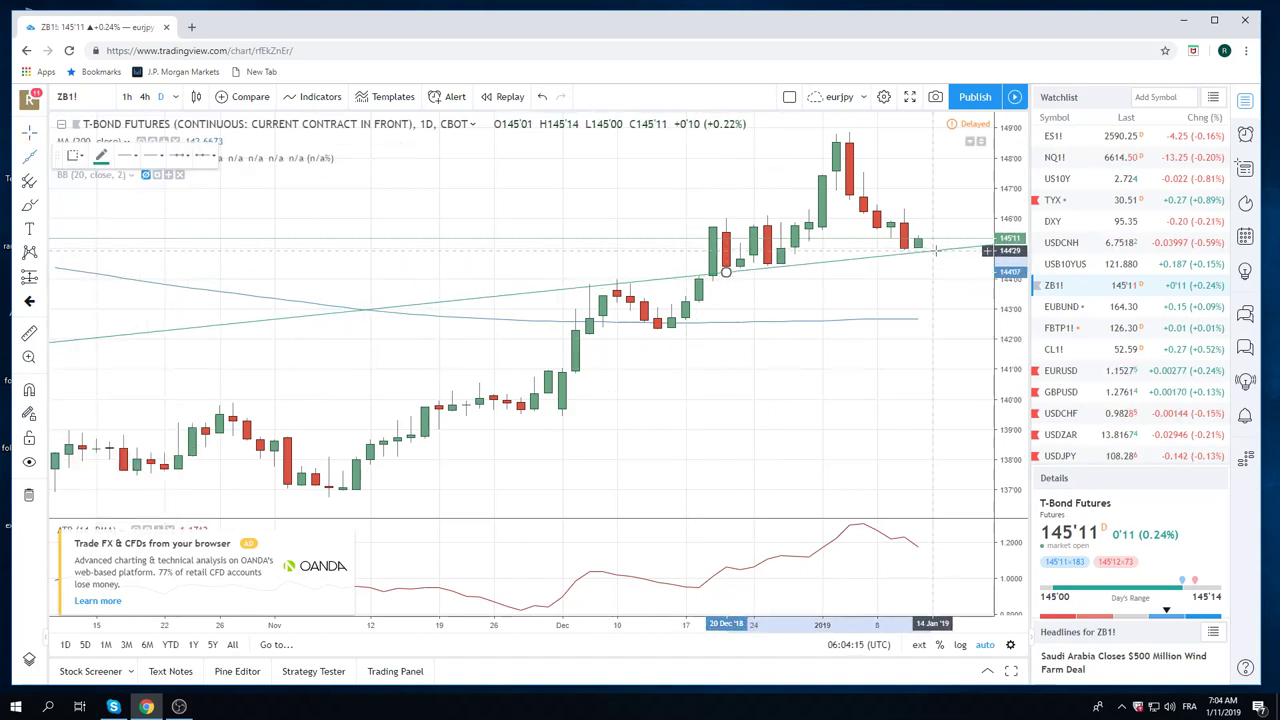
{"action": "left_click", "coordinate": [933, 250]}
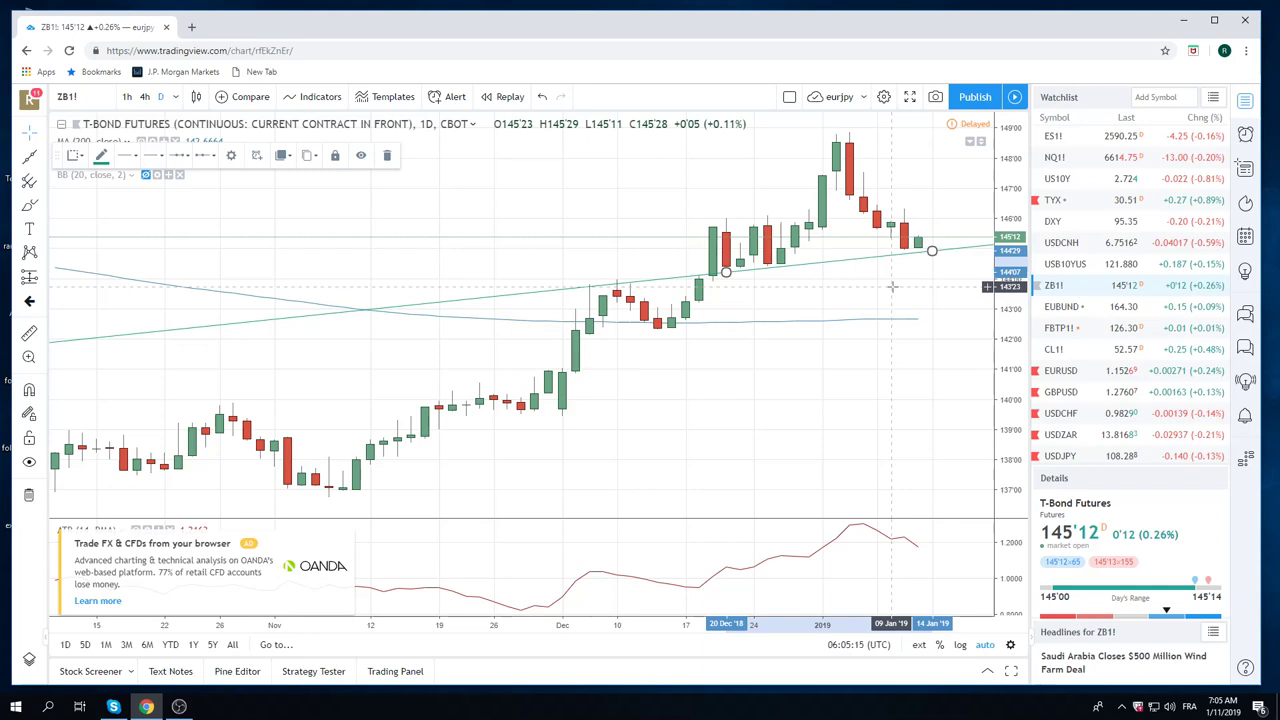
{"action": "left_click", "coordinate": [1075, 455]}
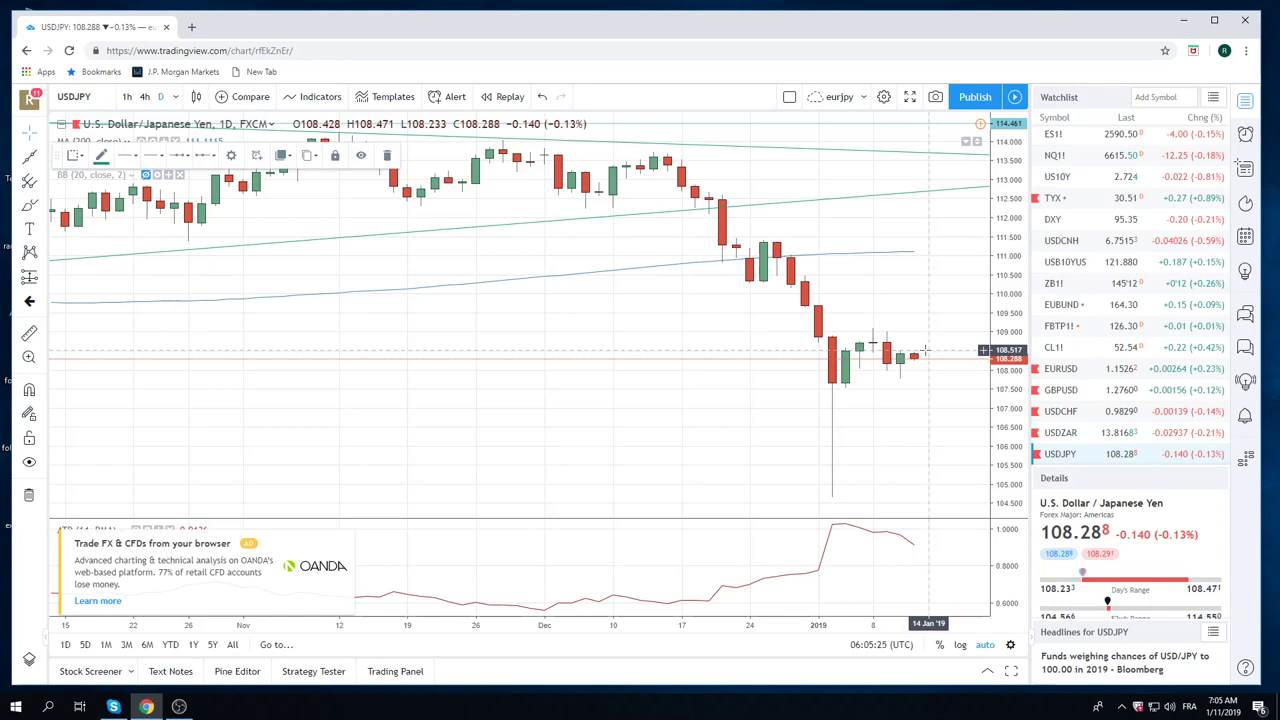
Step: Review the ES1! S&P 500 E-mini futures daily chart
{"action": "left_click", "coordinate": [1052, 136]}
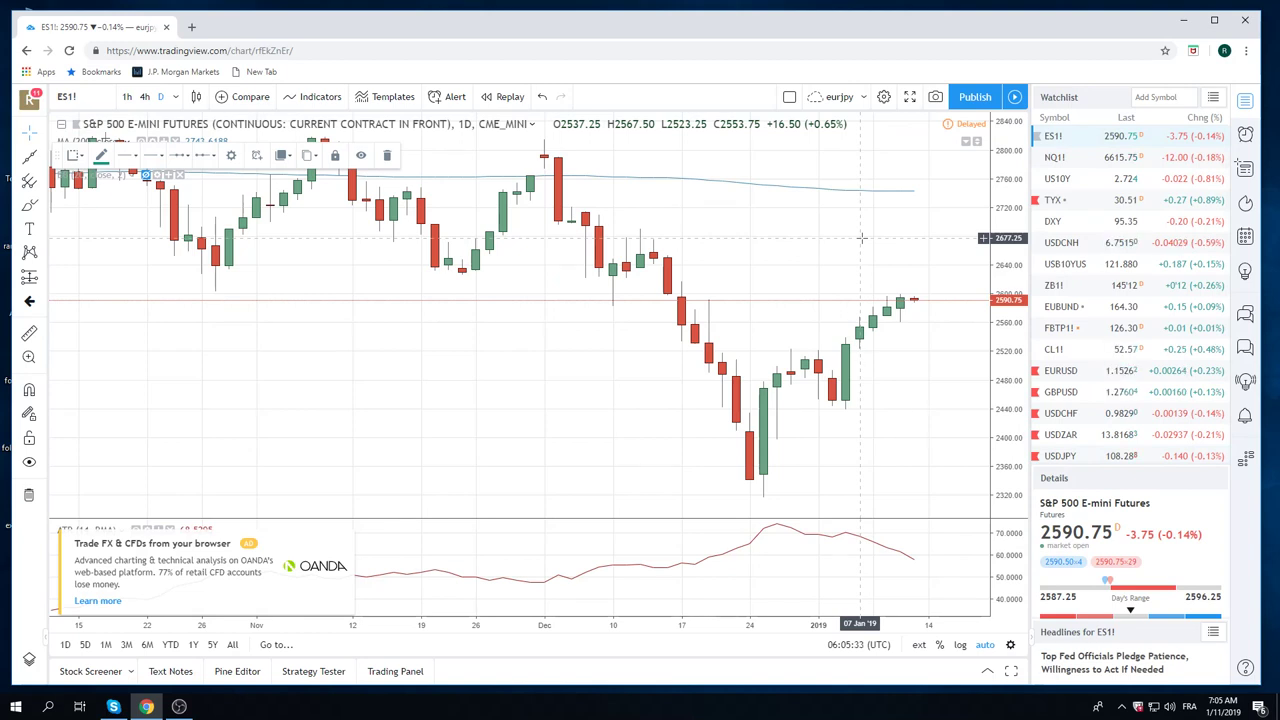
{"action": "left_click", "coordinate": [1058, 138]}
{"action": "mouse_move", "coordinate": [1054, 286]}
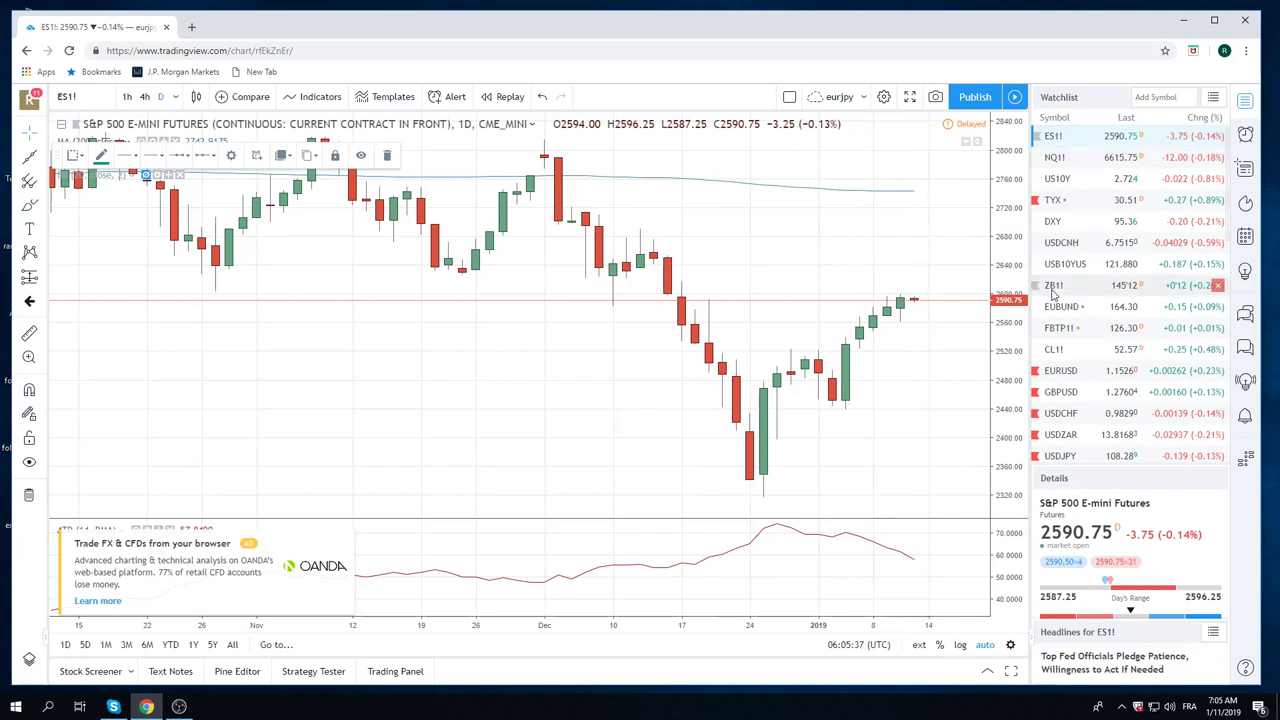
{"action": "scroll", "coordinate": [1060, 292], "scroll_direction": "down", "scroll_amount": 1}
{"action": "scroll", "coordinate": [1090, 298], "scroll_direction": "down", "scroll_amount": 1}
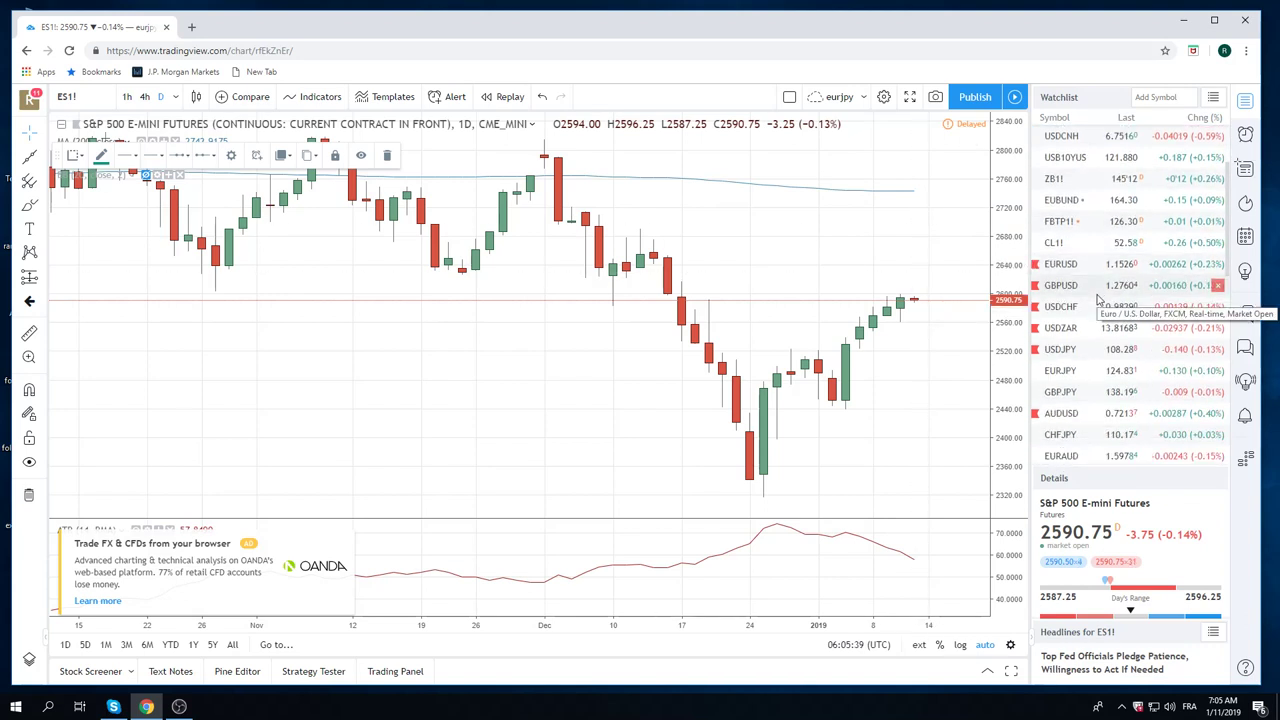
{"action": "scroll", "coordinate": [1097, 300], "scroll_direction": "down", "scroll_amount": 1}
{"action": "scroll", "coordinate": [1097, 305], "scroll_direction": "down", "scroll_amount": 1}
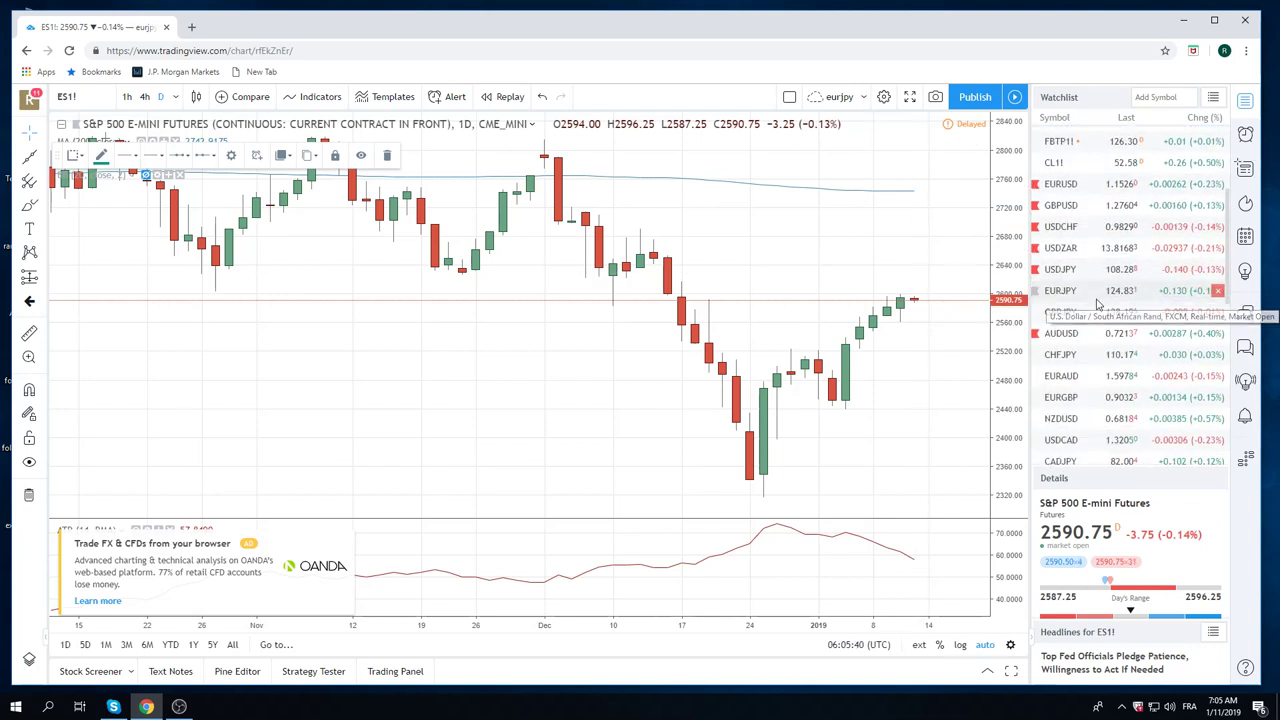
Step: Chart CADJPY, now near 82.003 after the early-January low
{"action": "left_click", "coordinate": [1062, 462]}
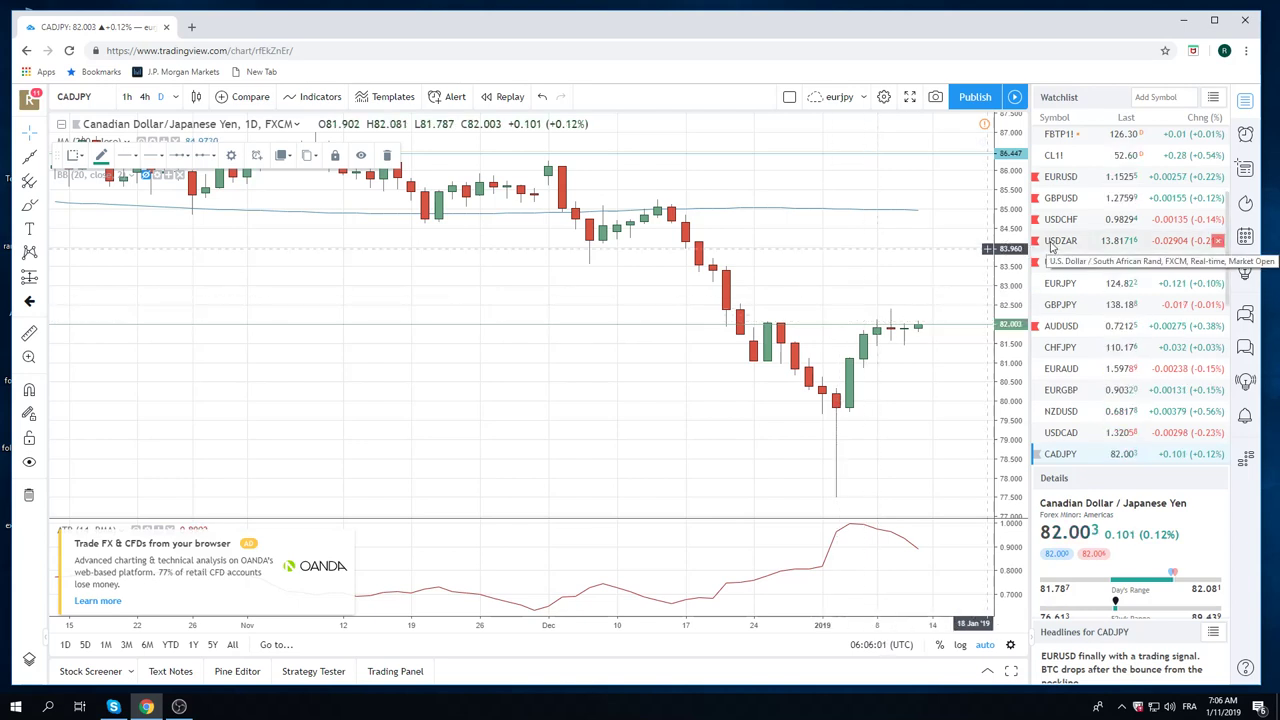
{"action": "scroll", "coordinate": [1070, 240], "scroll_direction": "down", "scroll_amount": 1}
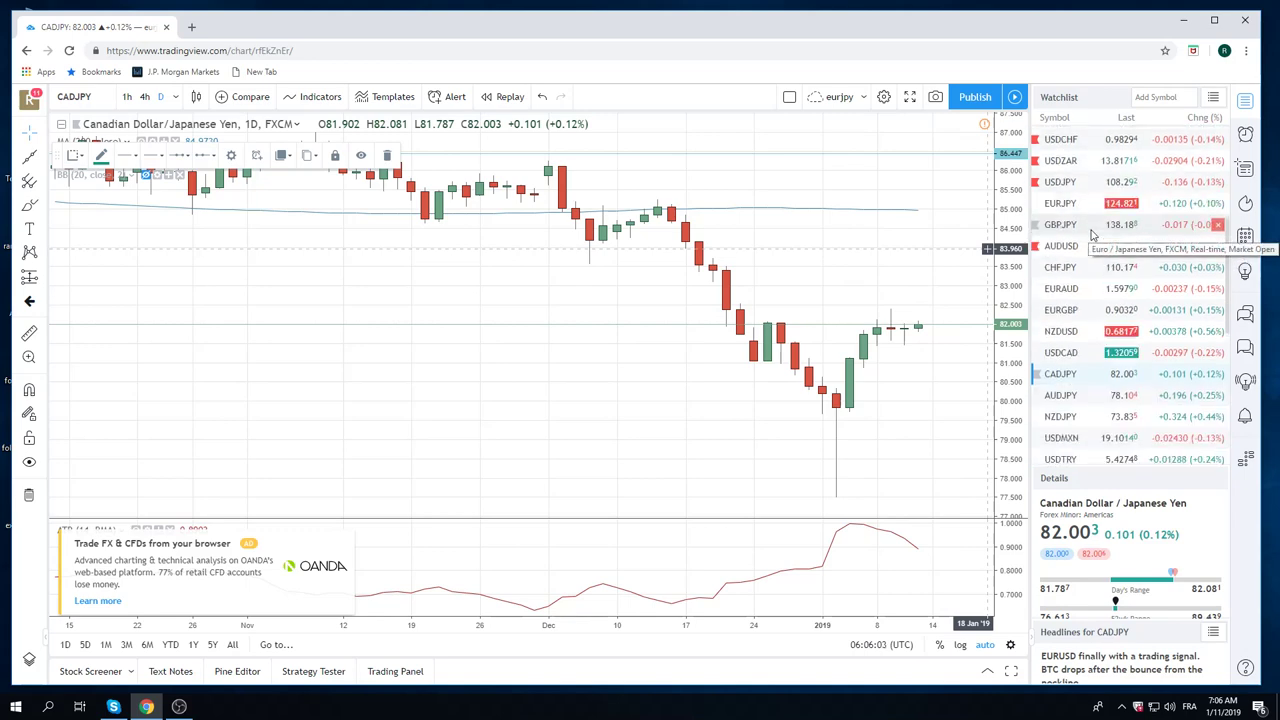
{"action": "scroll", "coordinate": [1092, 234], "scroll_direction": "down", "scroll_amount": 1}
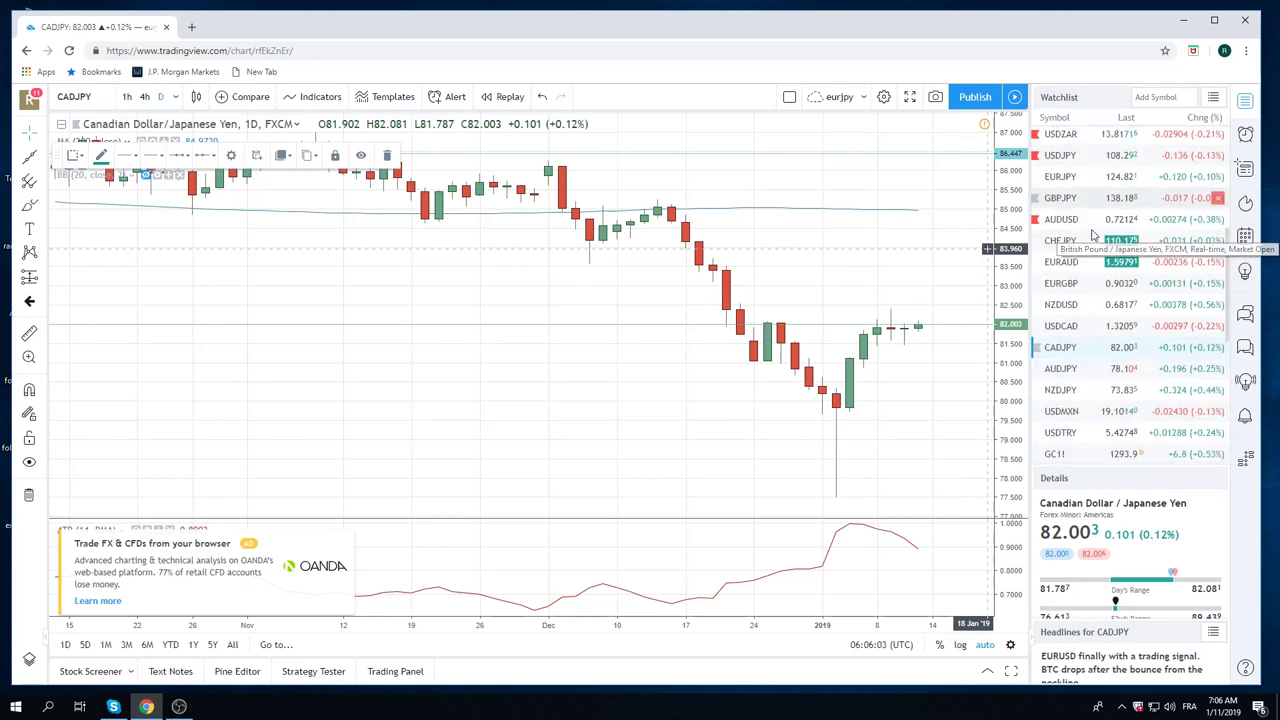
Step: Chart USDMXN and zoom out to show roughly May through January
{"action": "left_click", "coordinate": [1060, 411]}
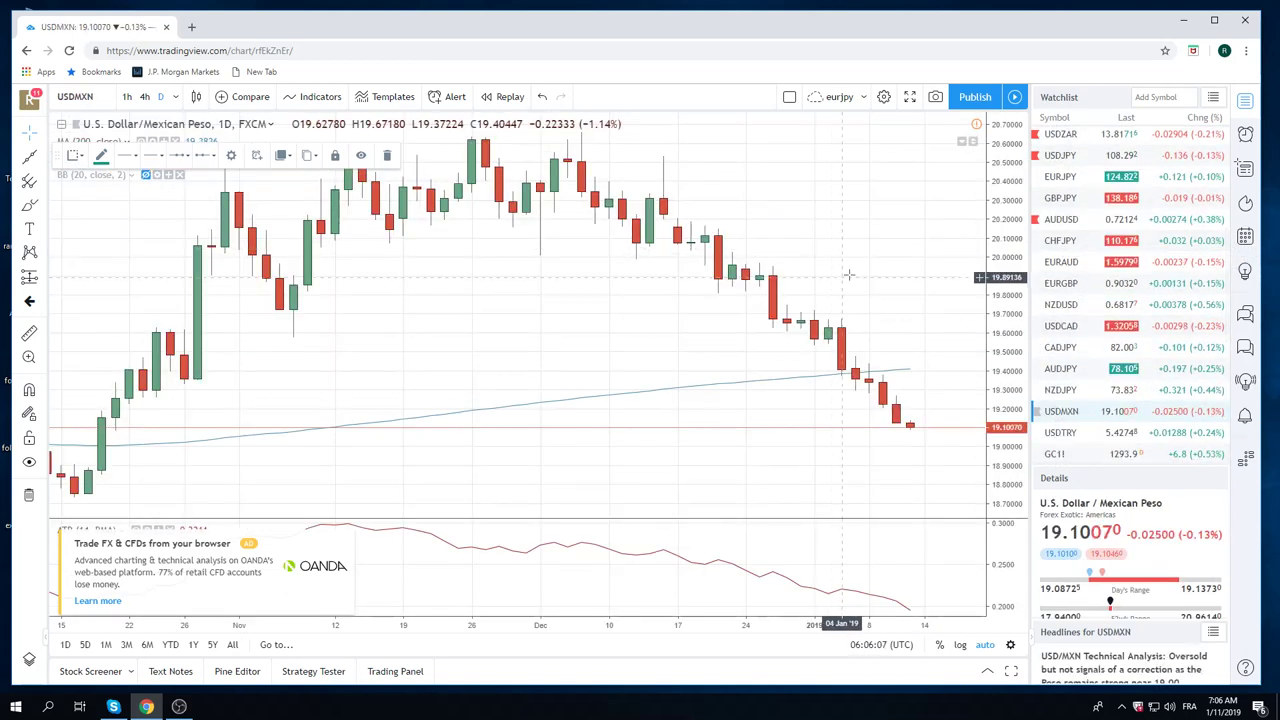
{"action": "scroll", "coordinate": [849, 274], "scroll_direction": "down", "scroll_amount": 3}
{"action": "scroll", "coordinate": [851, 275], "scroll_direction": "down", "scroll_amount": 2}
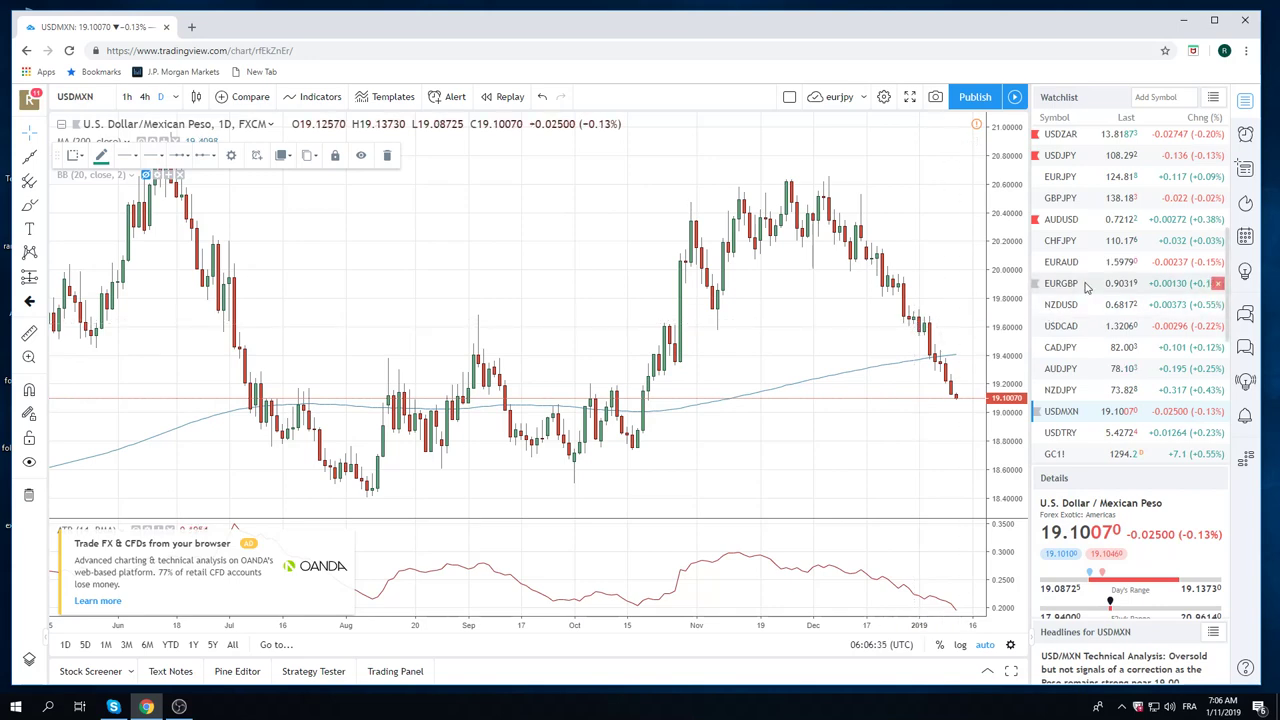
{"action": "scroll", "coordinate": [1087, 293], "scroll_direction": "down", "scroll_amount": 1}
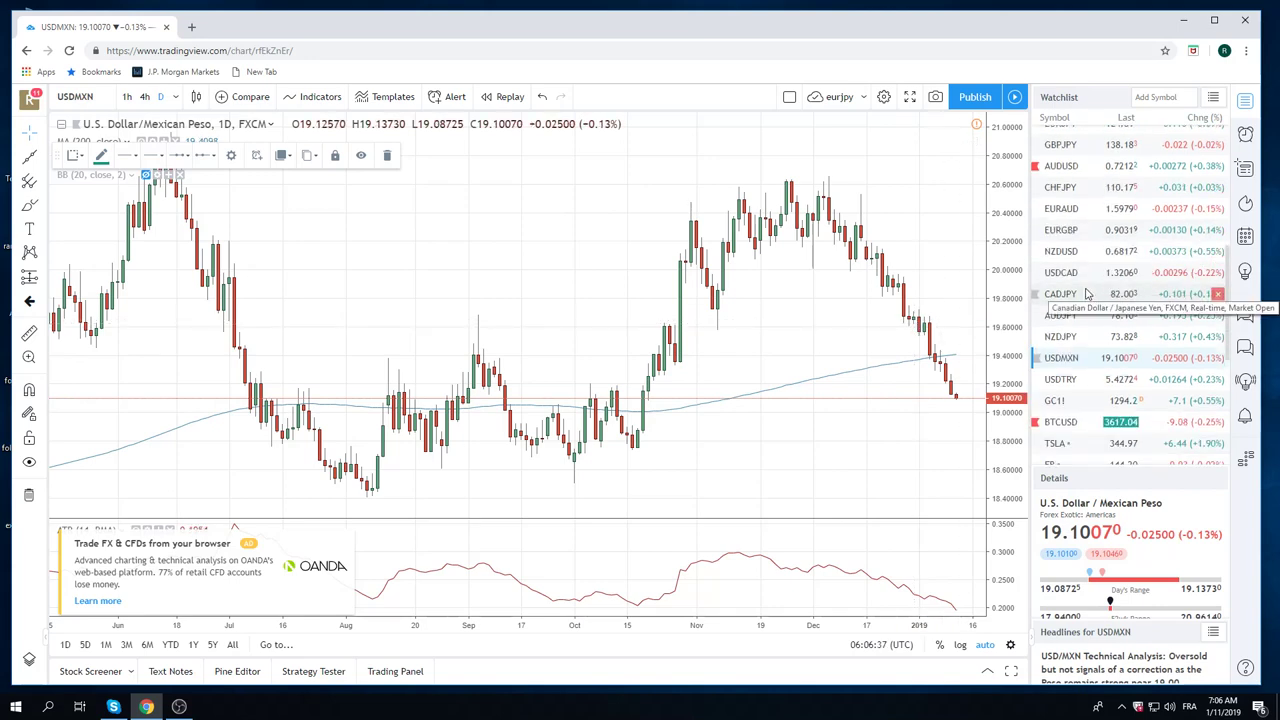
{"action": "scroll", "coordinate": [1087, 293], "scroll_direction": "up", "scroll_amount": 3}
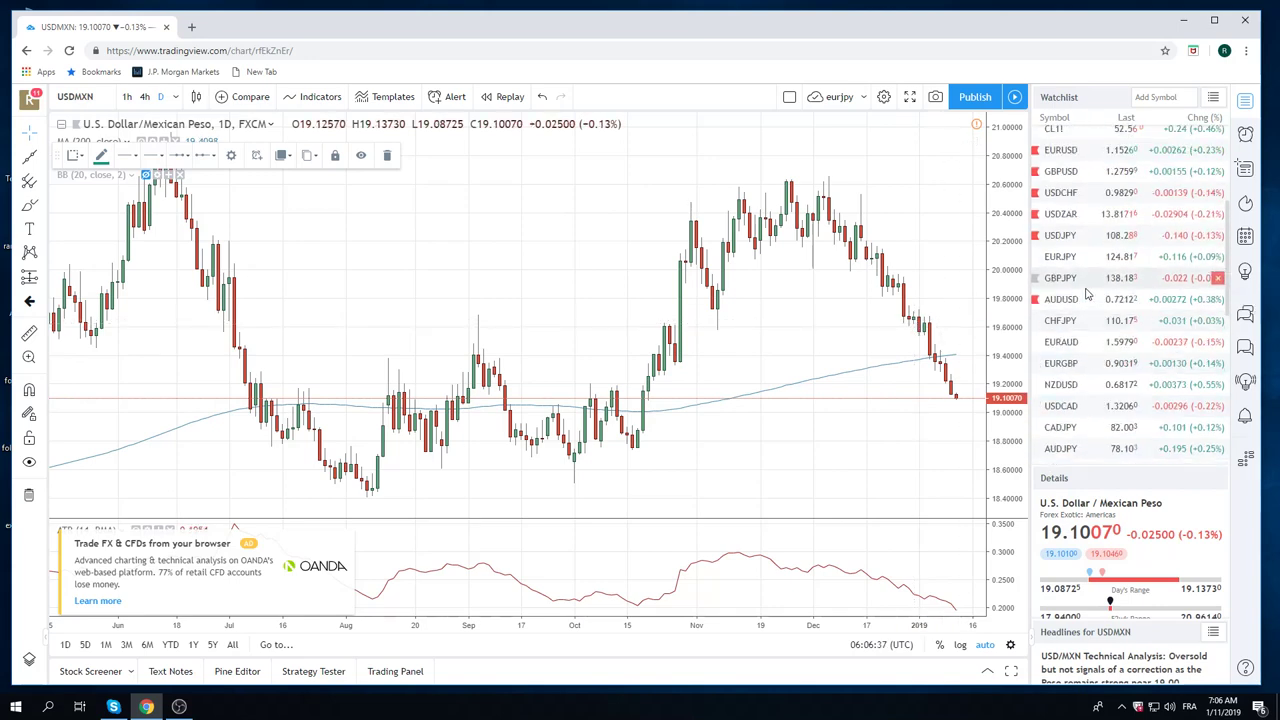
Step: Chart USDZAR, trading near 13.81699, from the watchlist
{"action": "left_click", "coordinate": [1075, 213]}
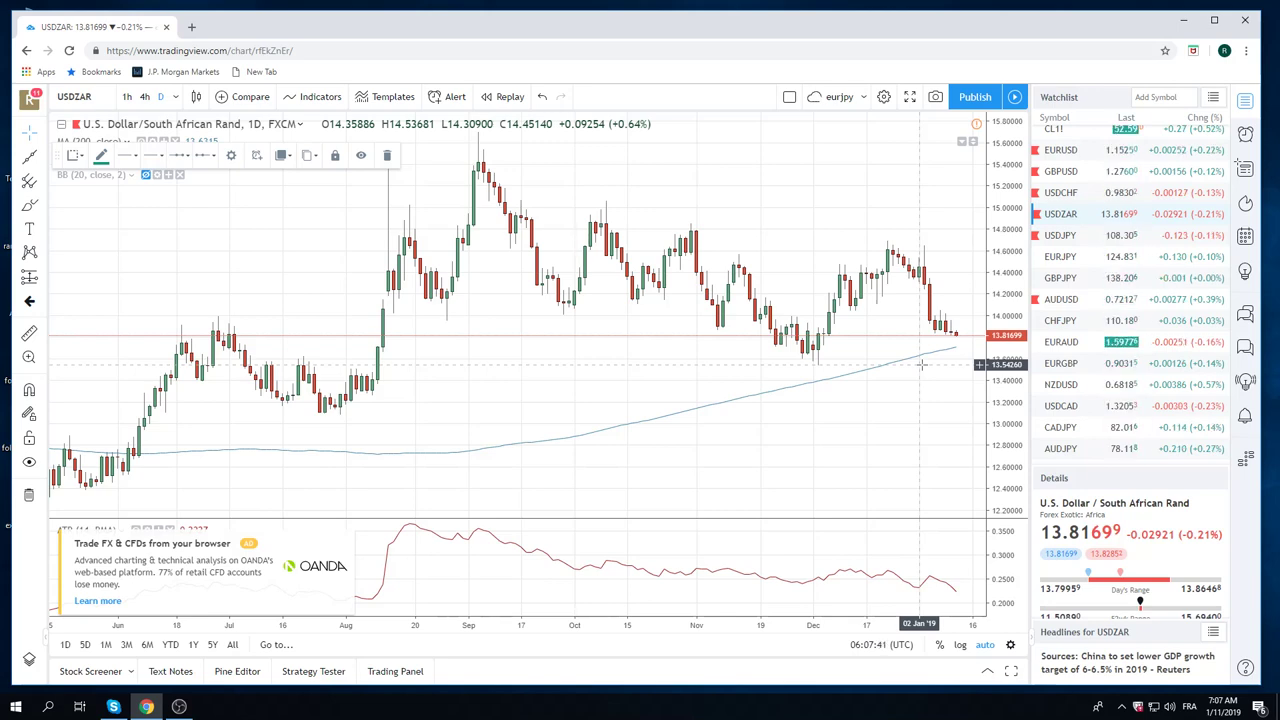
{"action": "scroll", "coordinate": [1090, 352], "scroll_direction": "up", "scroll_amount": 1}
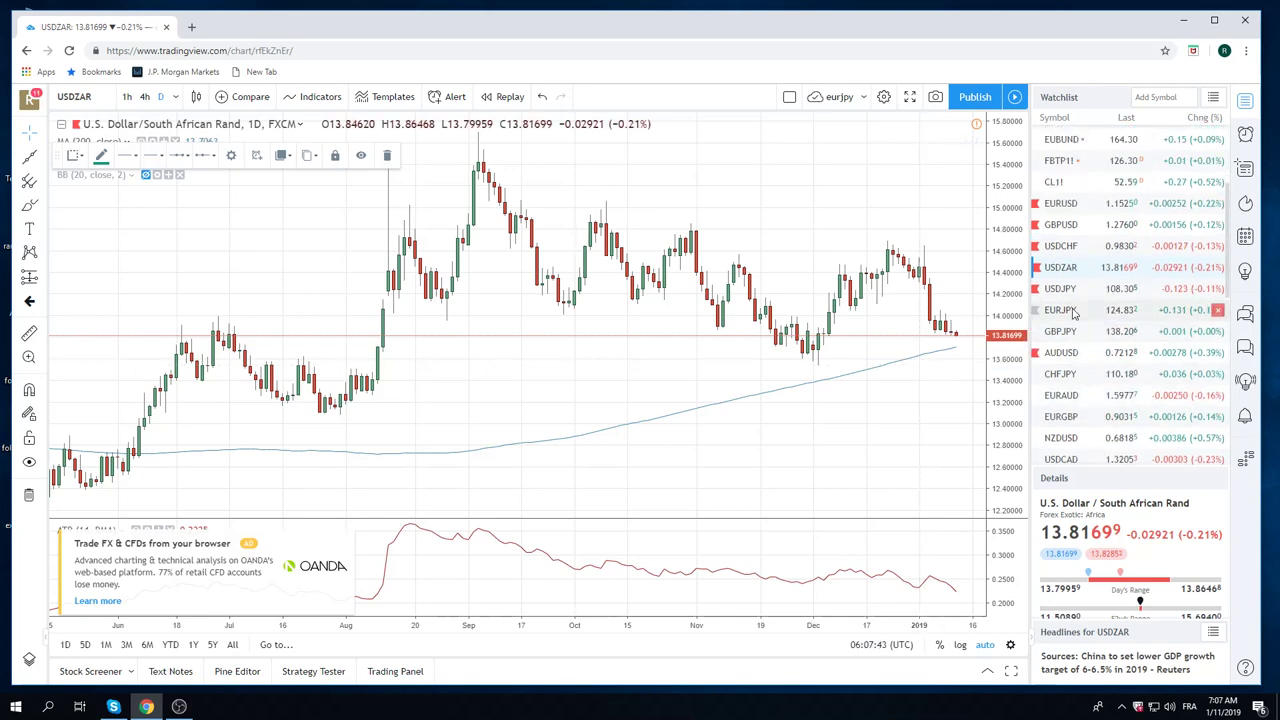